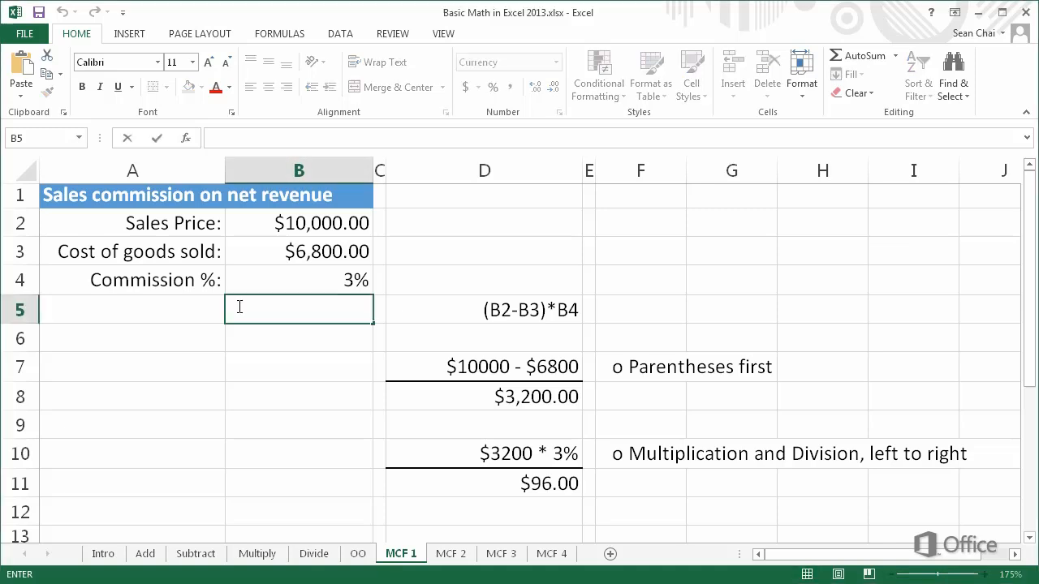
- Calculate the sales commission in B5 with the formula =(B2-B3)*B4
{"action": "type", "text": "=("}
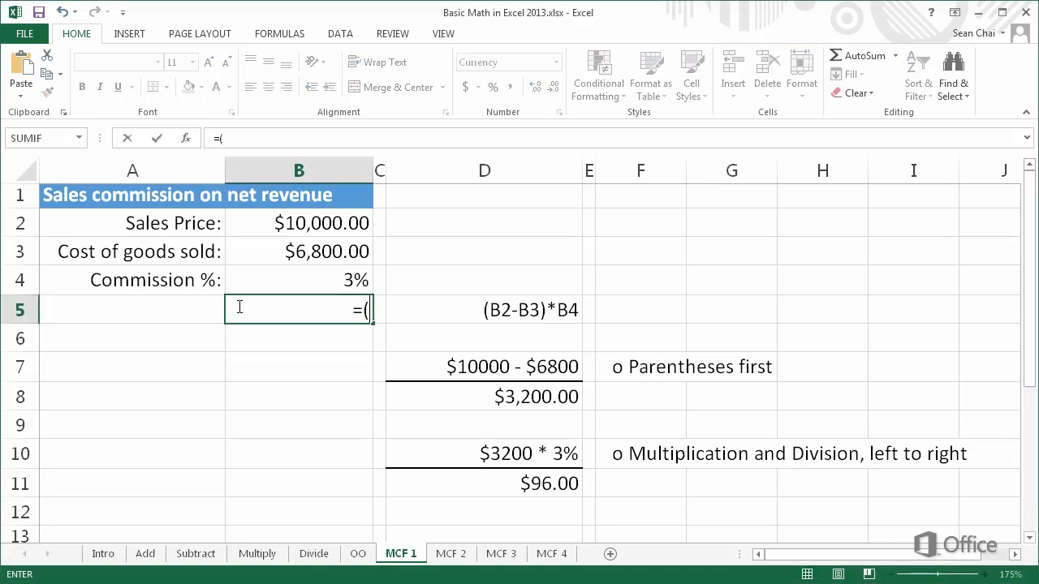
{"action": "left_click", "coordinate": [240, 221]}
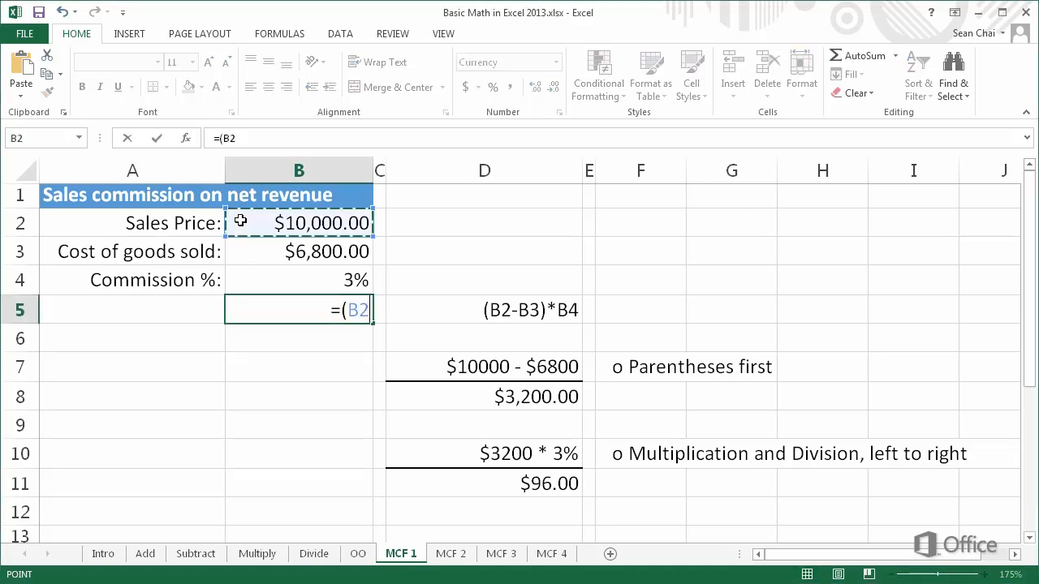
{"action": "type", "text": "-"}
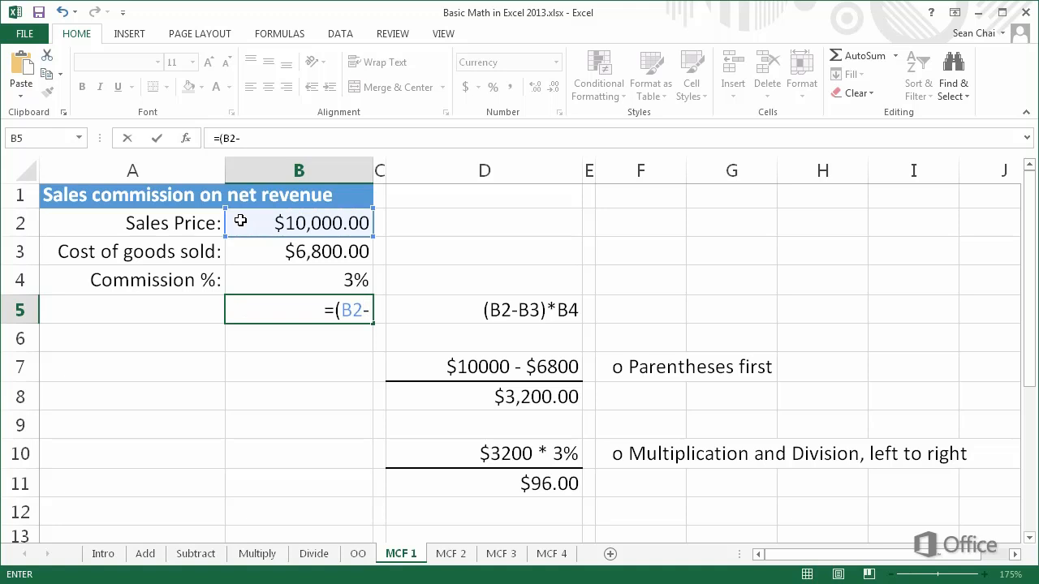
{"action": "left_click", "coordinate": [247, 252]}
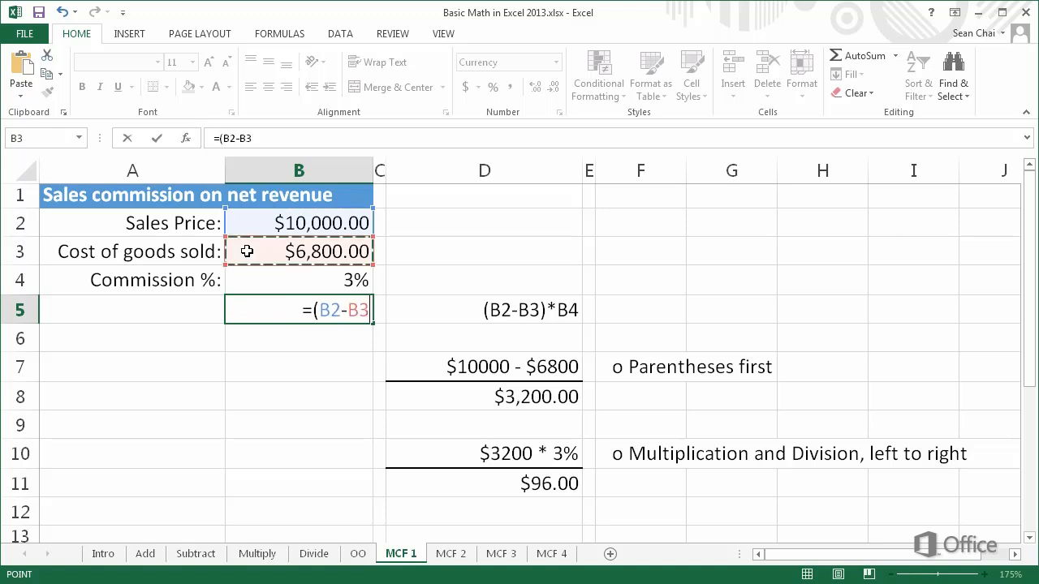
{"action": "type", "text": ")"}
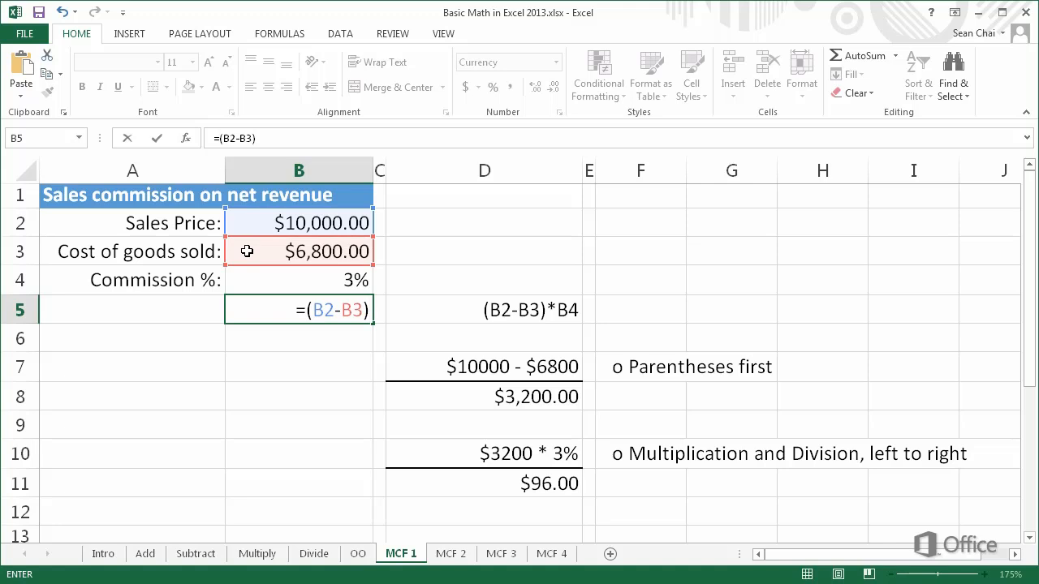
{"action": "type", "text": "*"}
{"action": "left_click", "coordinate": [253, 275]}
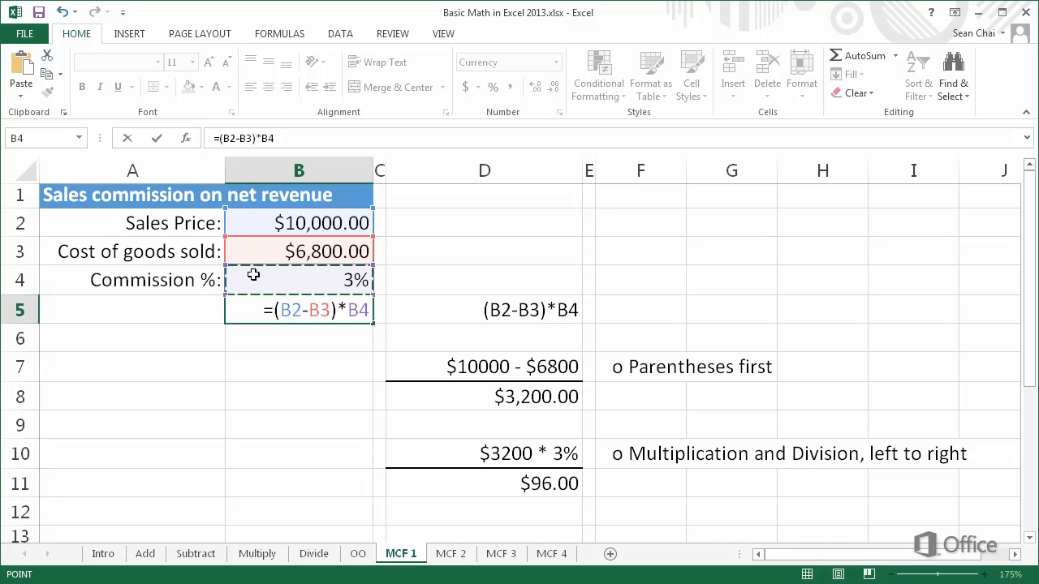
{"action": "key", "text": "Return"}
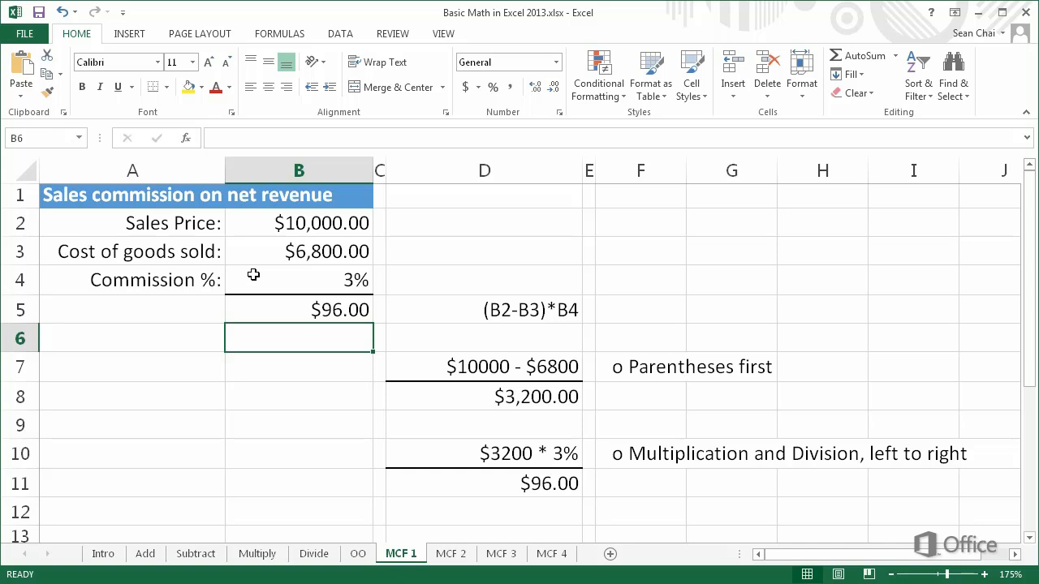
- Review the worked breakdown of the commission calculation in D7 through D11, covering the parentheses and the multiplication
{"action": "left_click", "coordinate": [397, 363]}
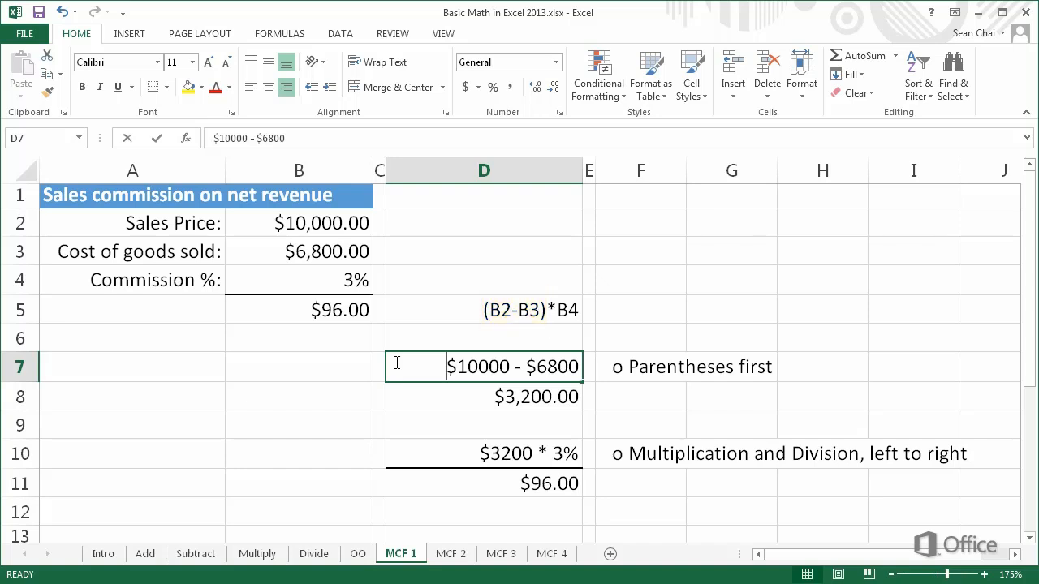
{"action": "left_click", "coordinate": [398, 397]}
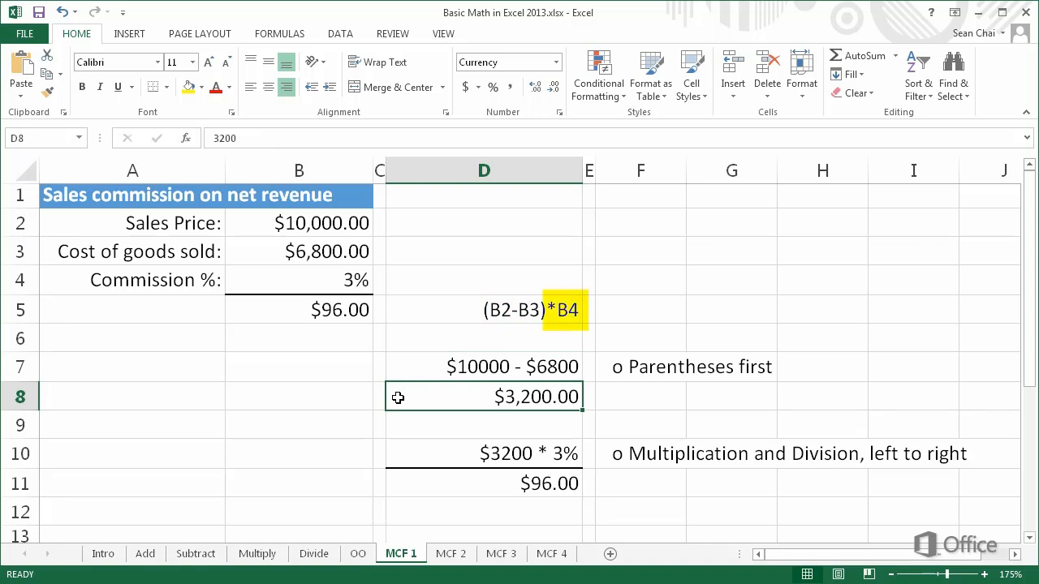
{"action": "left_click", "coordinate": [401, 453]}
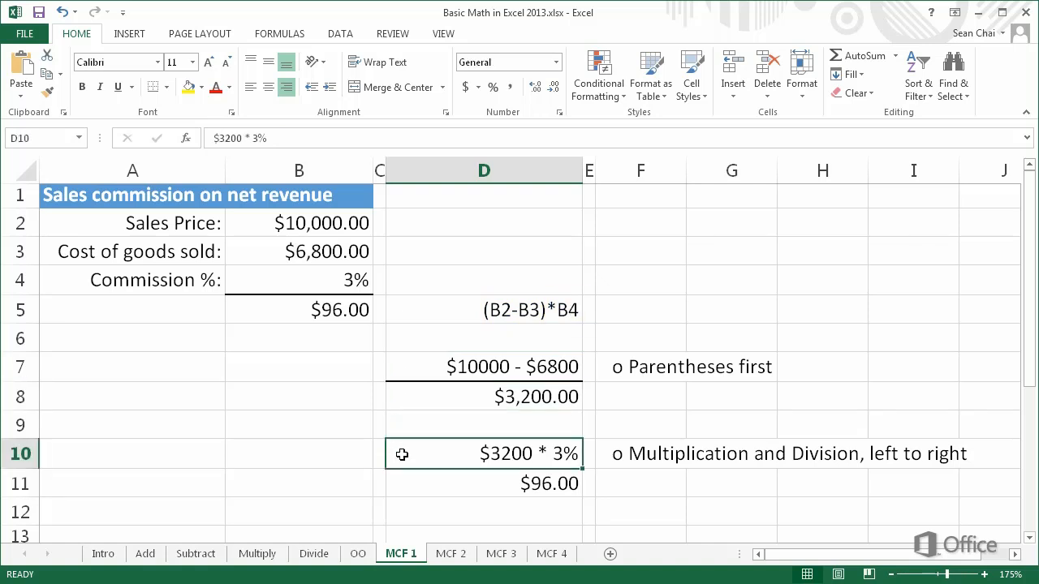
{"action": "left_click", "coordinate": [397, 486]}
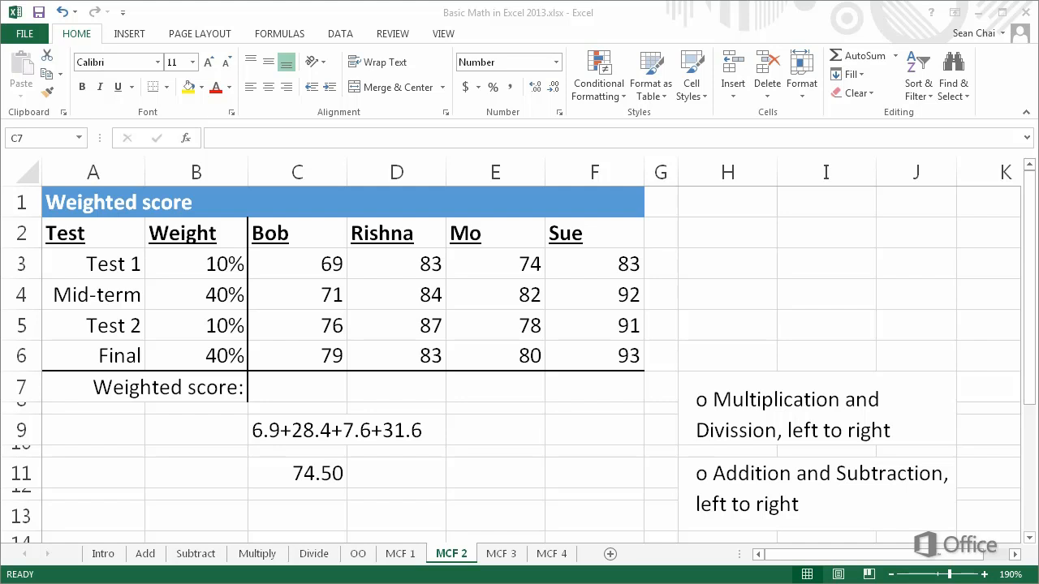
- On the MCF 2 sheet, compare the weights of Test 1 and Test 2 with those of the Mid-term and Final
{"action": "left_click", "coordinate": [75, 266]}
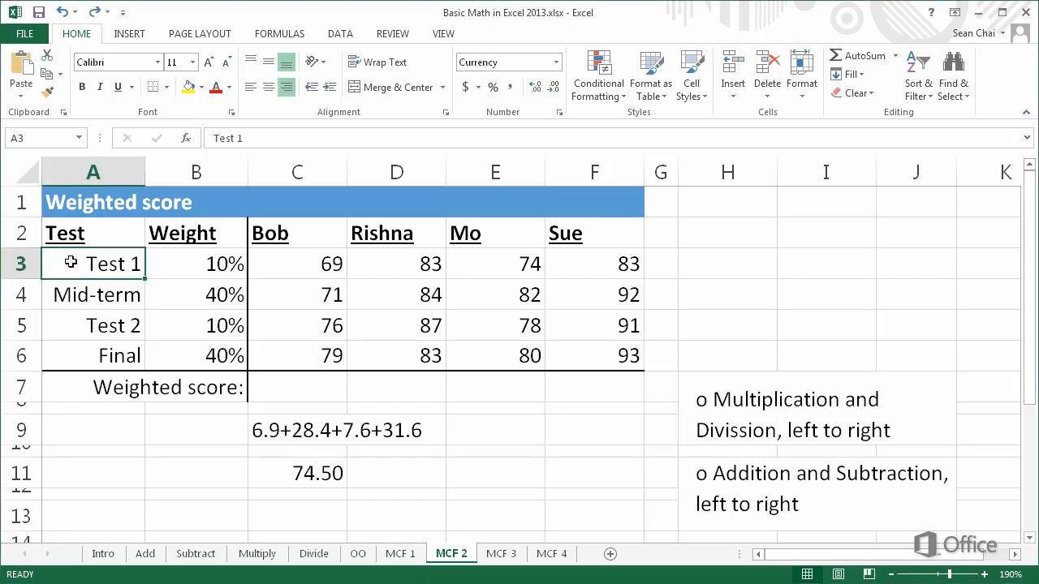
{"action": "left_click_drag", "start_coordinate": [72, 264], "coordinate": [177, 266]}
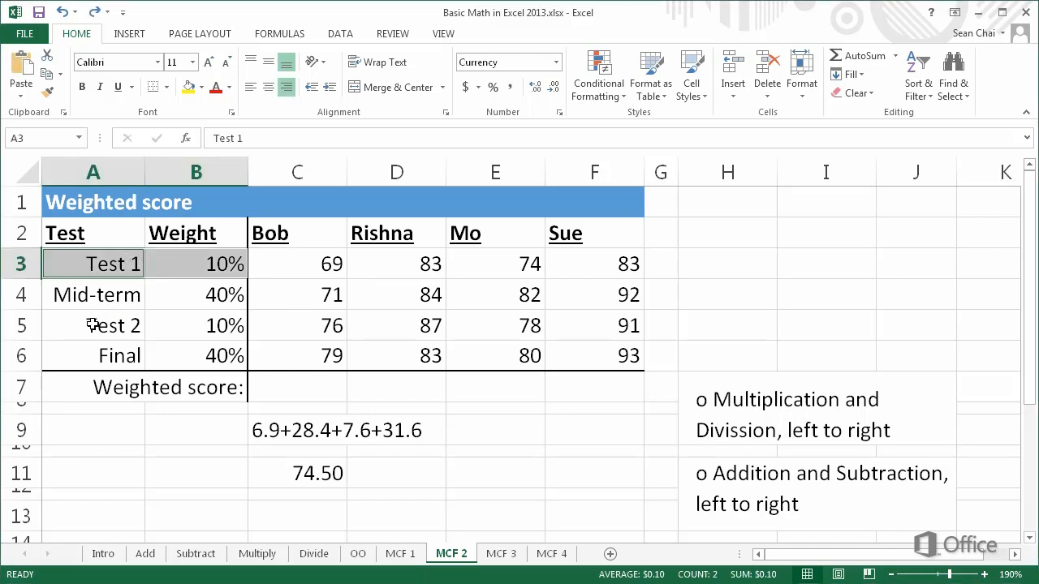
{"action": "left_click_drag", "start_coordinate": [92, 326], "coordinate": [181, 327]}
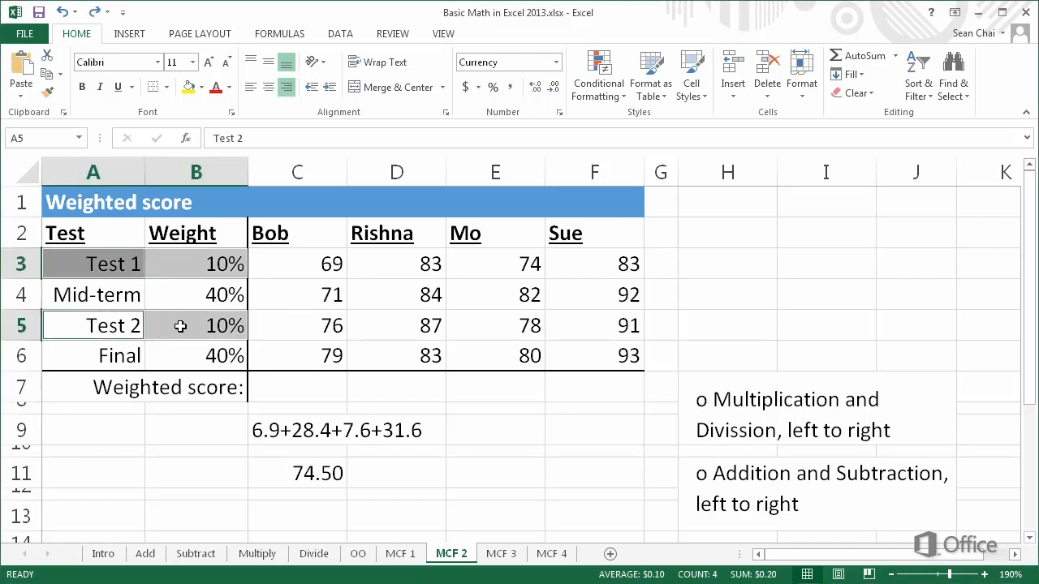
{"action": "left_click_drag", "start_coordinate": [110, 299], "coordinate": [177, 294]}
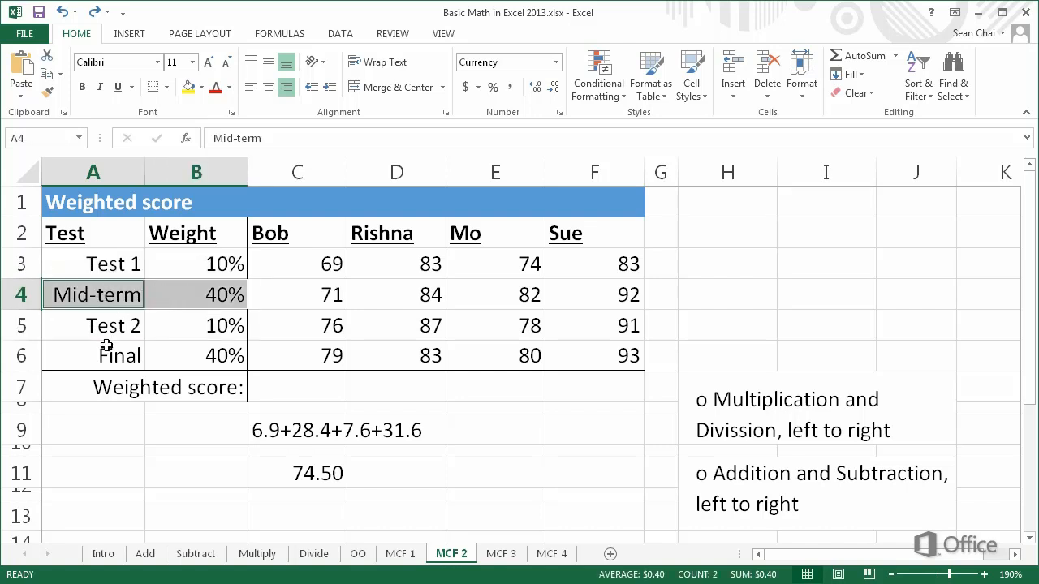
{"action": "left_click_drag", "start_coordinate": [105, 351], "coordinate": [172, 355]}
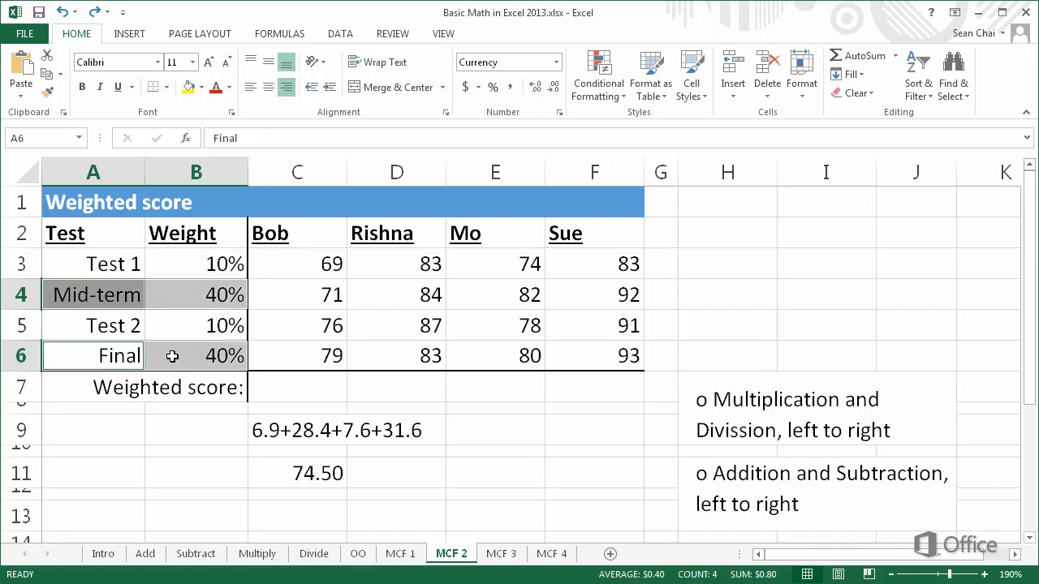
- Start the weighted score formula in C7 with C3 multiplied by the absolute reference $B$3
{"action": "left_click", "coordinate": [265, 393]}
{"action": "double_click", "coordinate": [265, 393]}
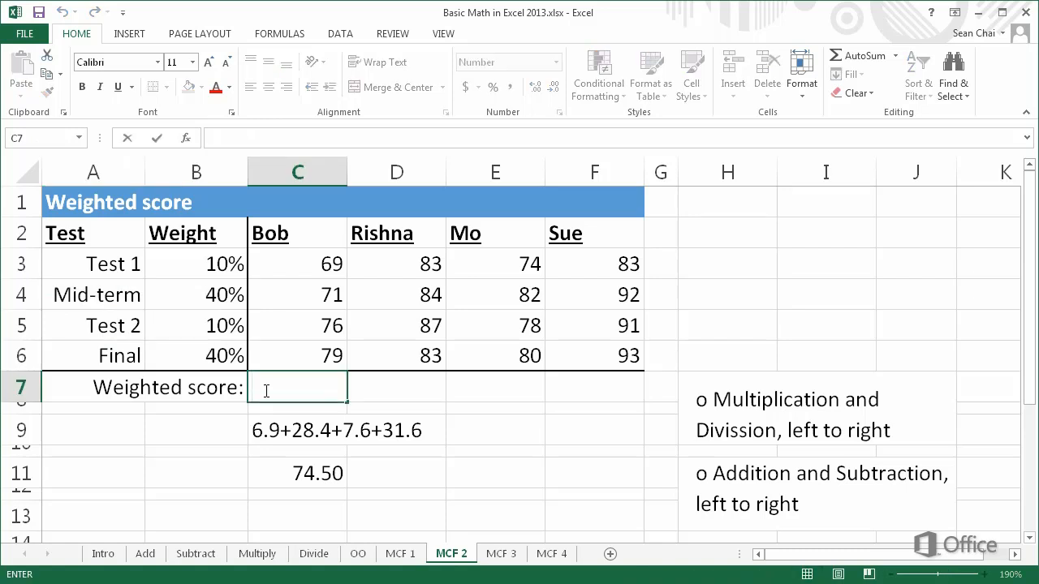
{"action": "type", "text": "="}
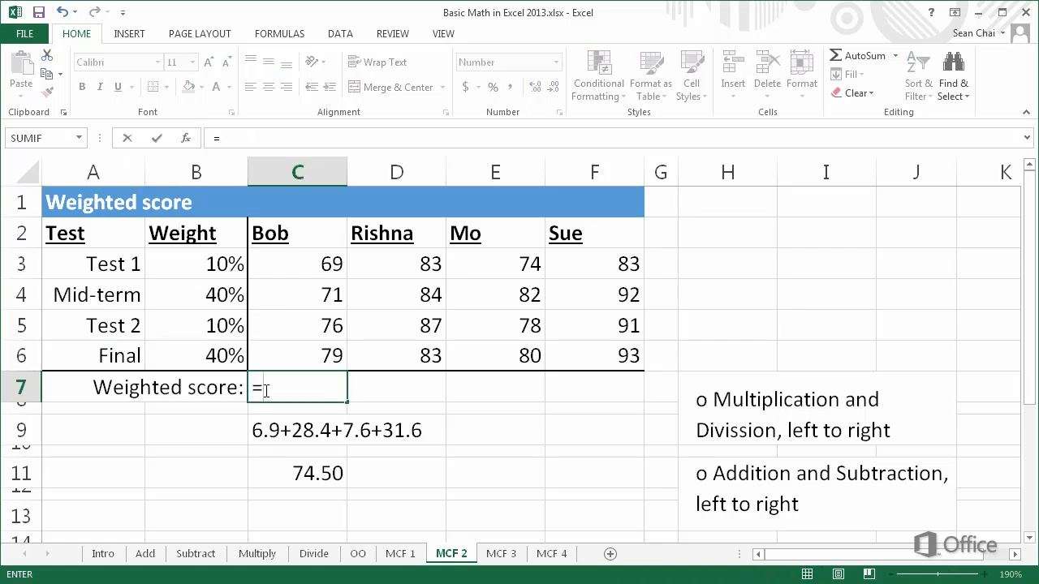
{"action": "left_click", "coordinate": [277, 271]}
{"action": "type", "text": "*"}
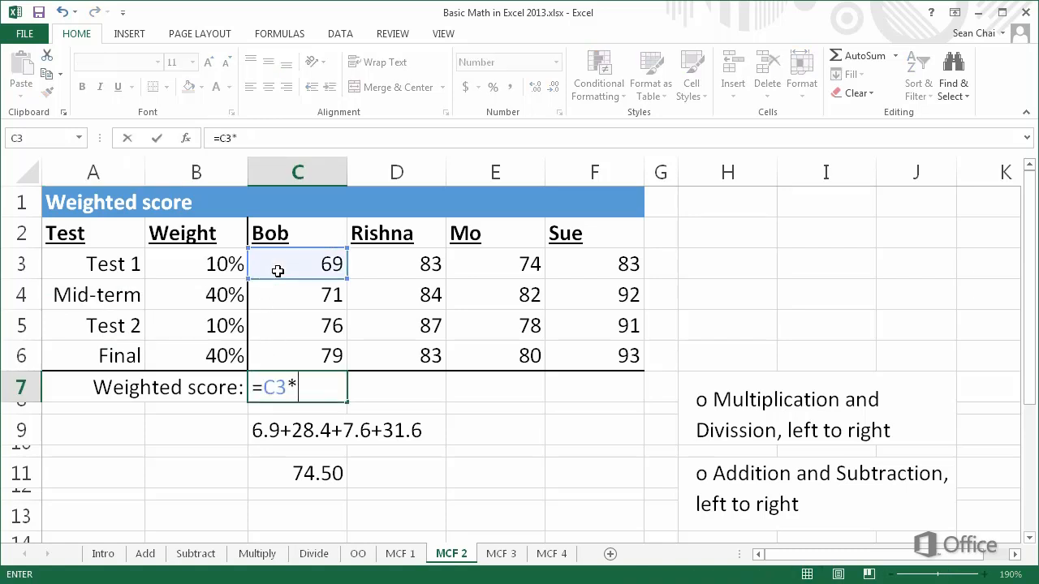
{"action": "left_click", "coordinate": [210, 270]}
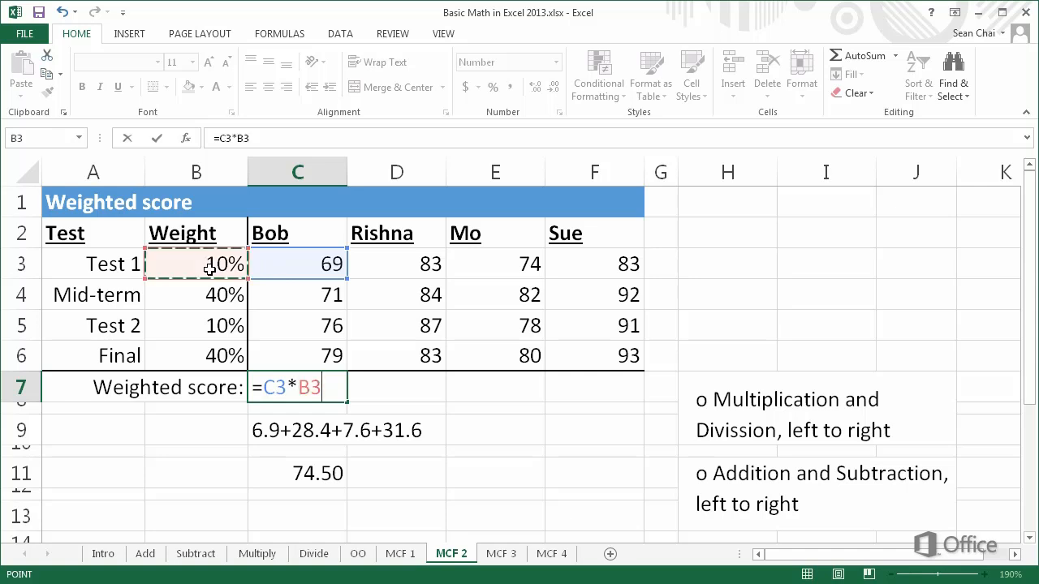
{"action": "key", "text": "F4"}
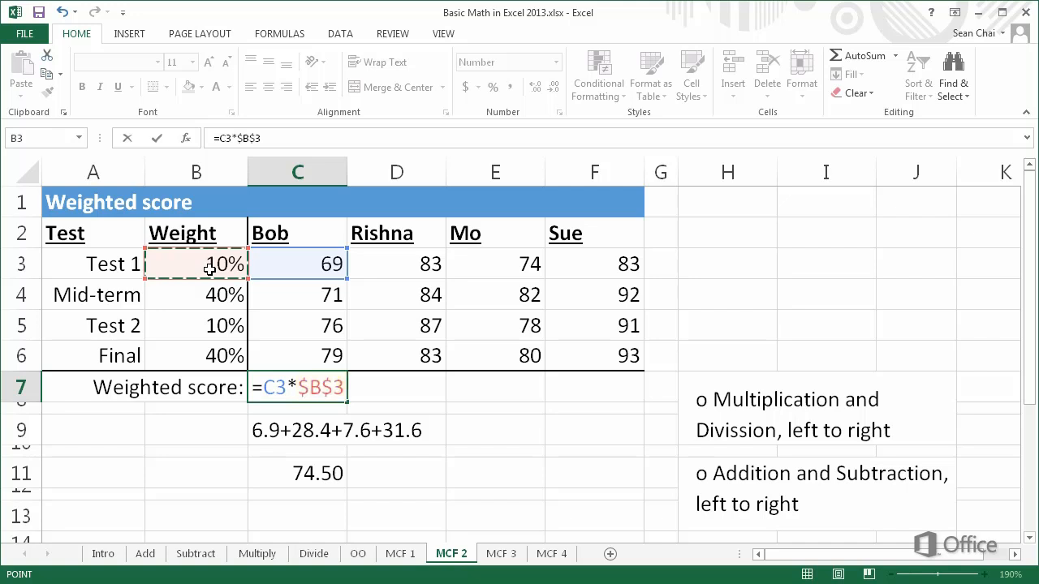
- Complete the C7 formula by adding C4*$B$4, C5*$B$5 and C6*$B$6
{"action": "type", "text": "+"}
{"action": "left_click", "coordinate": [269, 294]}
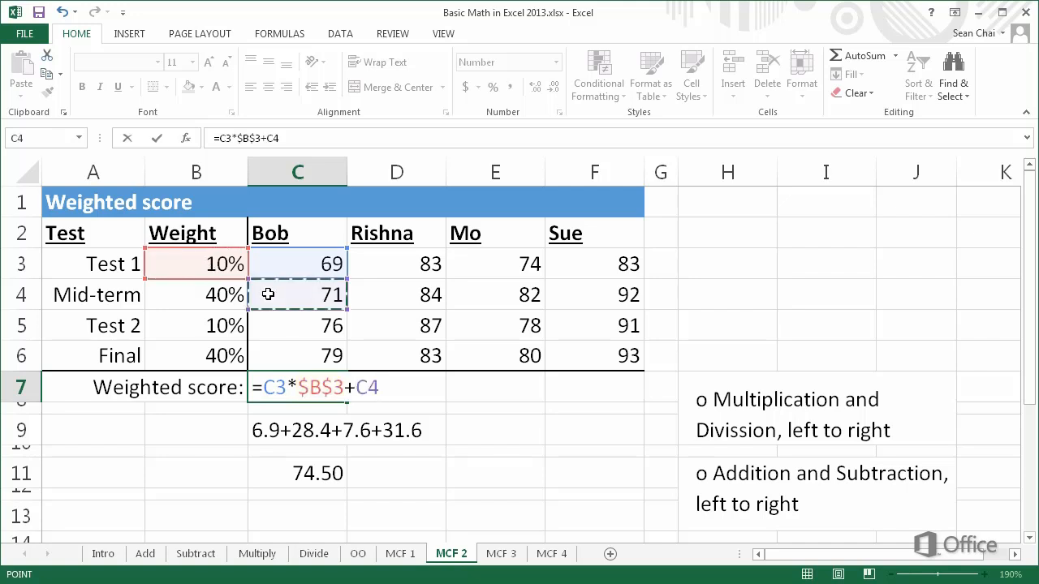
{"action": "type", "text": "*"}
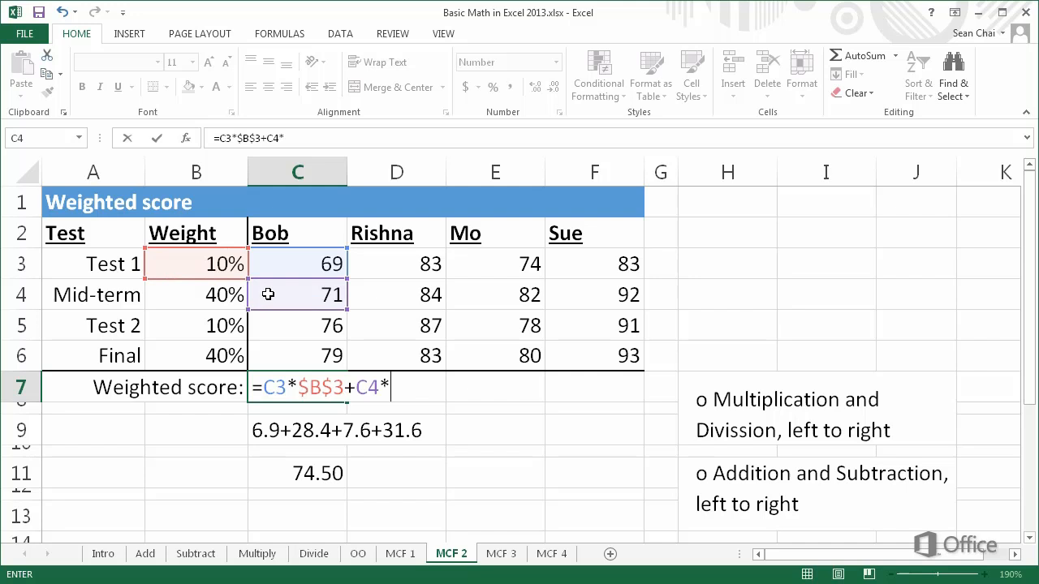
{"action": "left_click", "coordinate": [190, 289]}
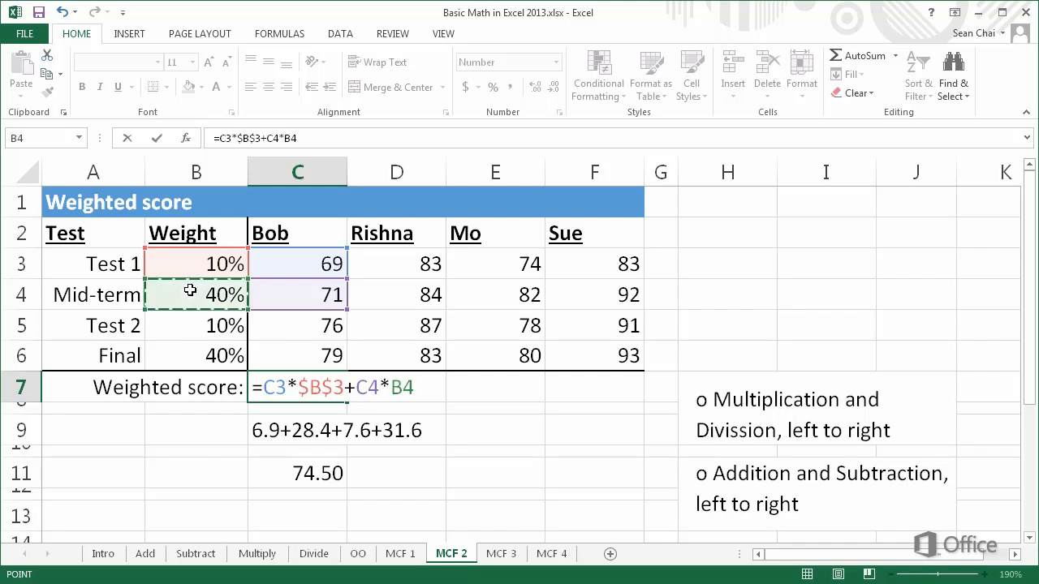
{"action": "key", "text": "F4"}
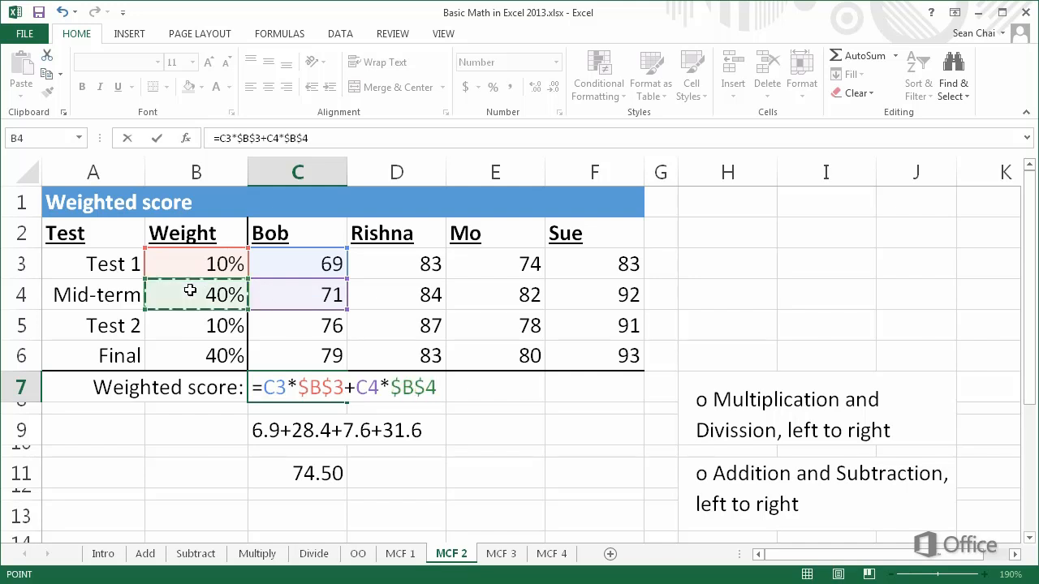
{"action": "type", "text": "+"}
{"action": "left_click", "coordinate": [266, 323]}
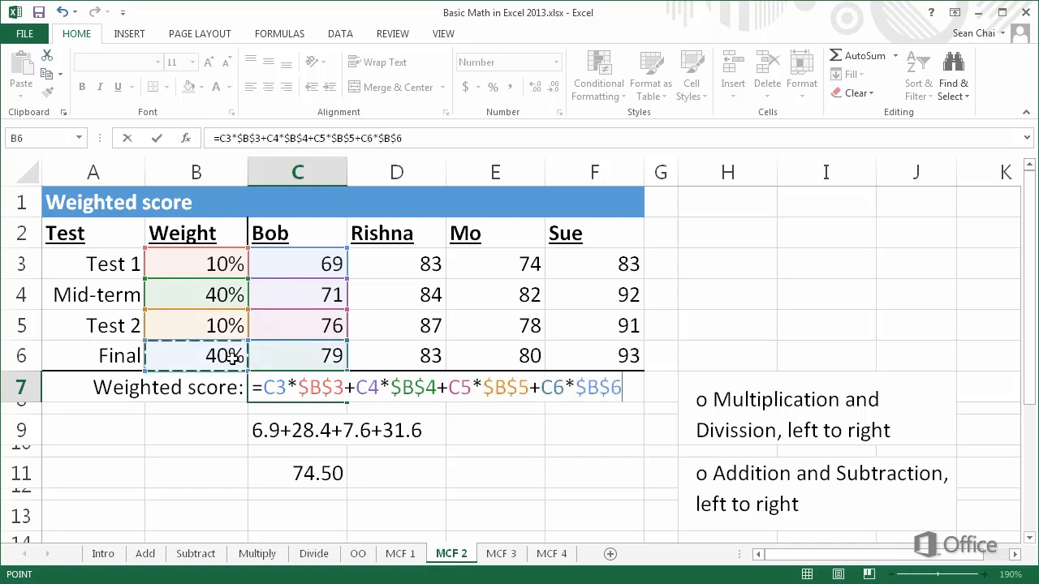
{"action": "key", "text": "Return"}
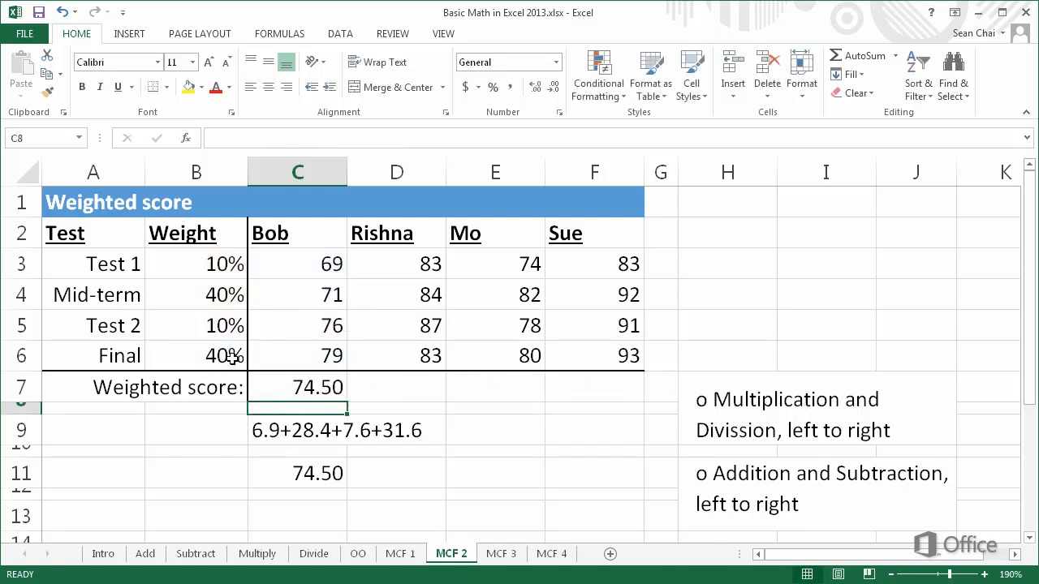
- Fill the weighted score formula from C7 across to F7 for the remaining students
{"action": "left_click", "coordinate": [276, 387]}
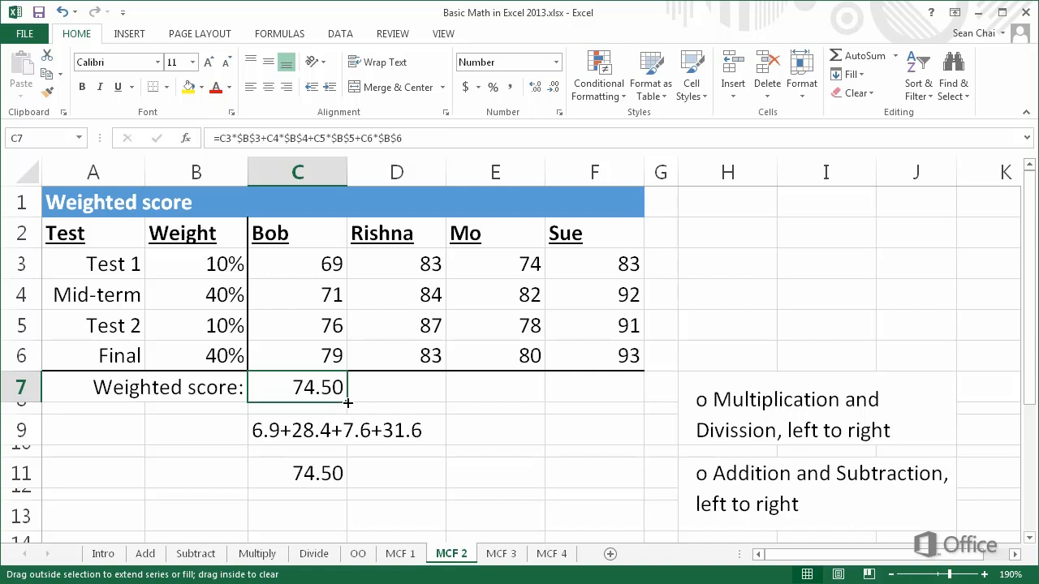
{"action": "left_click_drag", "start_coordinate": [348, 403], "coordinate": [606, 404]}
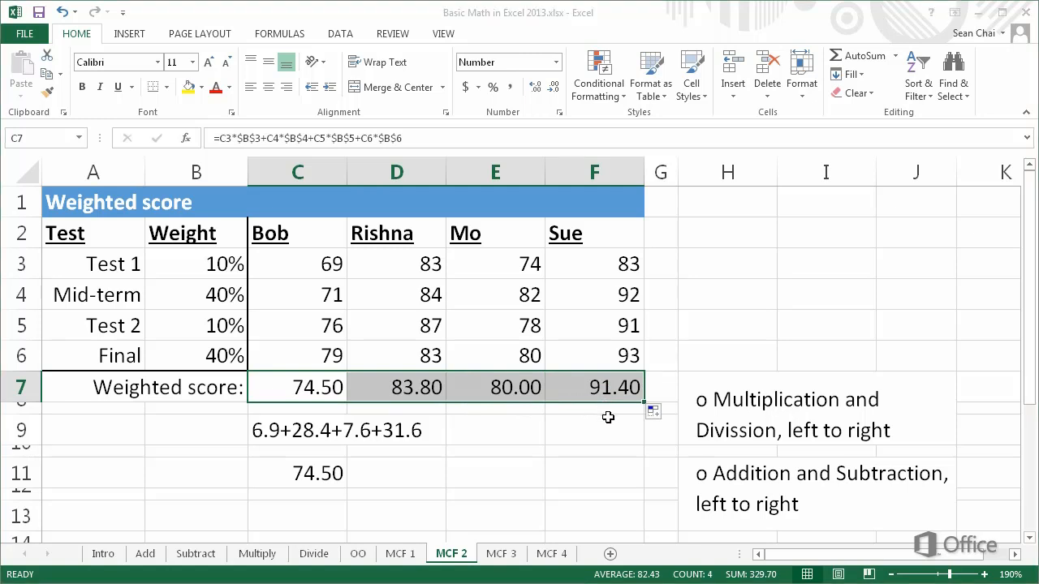
- Examine the weighted score formula in C7, the sum of its products in C9 and the result in C11
{"action": "double_click", "coordinate": [255, 381]}
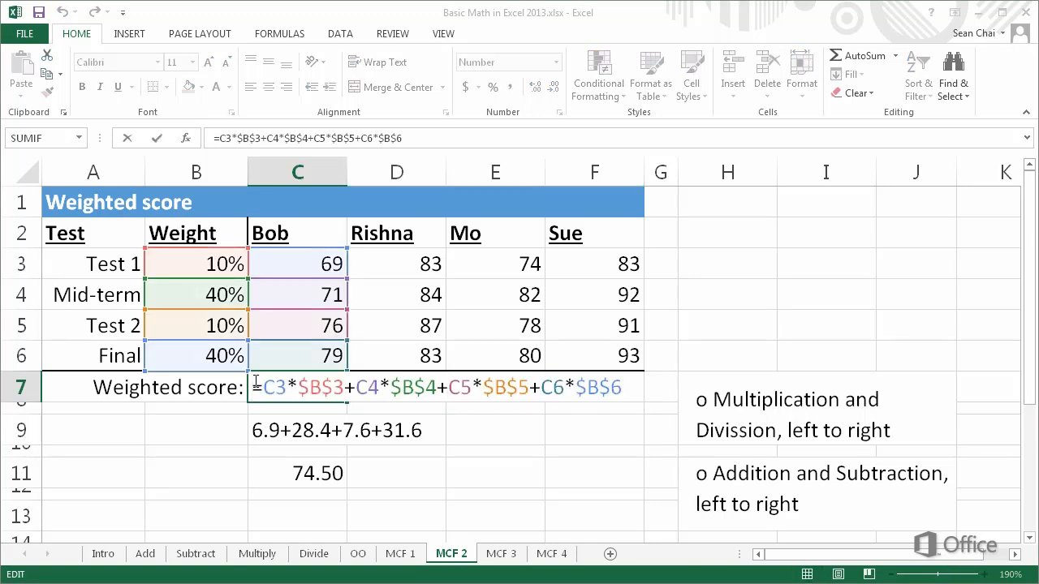
{"action": "key", "text": "Escape"}
{"action": "double_click", "coordinate": [257, 422]}
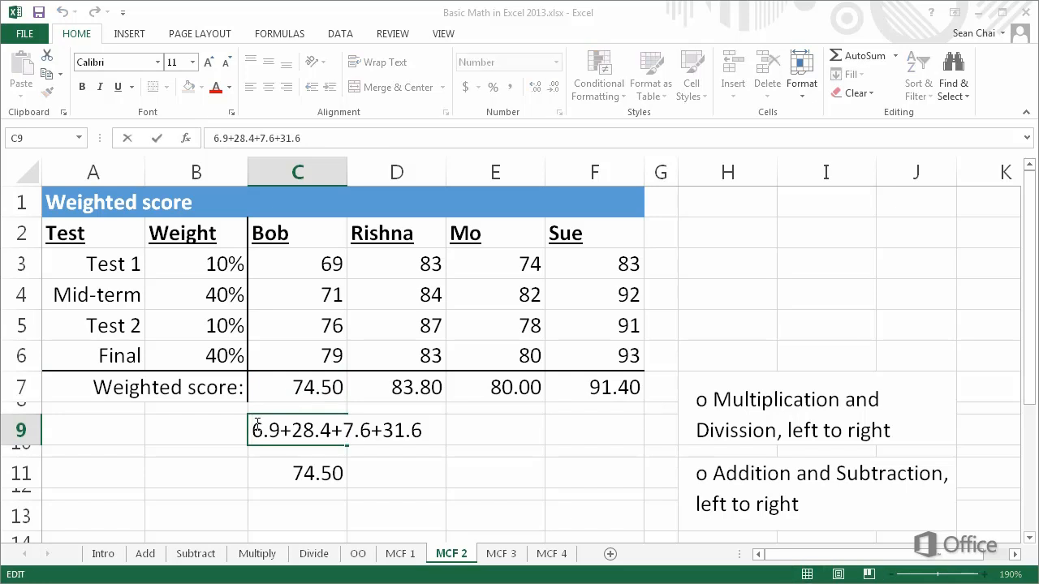
{"action": "key", "text": "Escape"}
{"action": "left_click", "coordinate": [256, 469]}
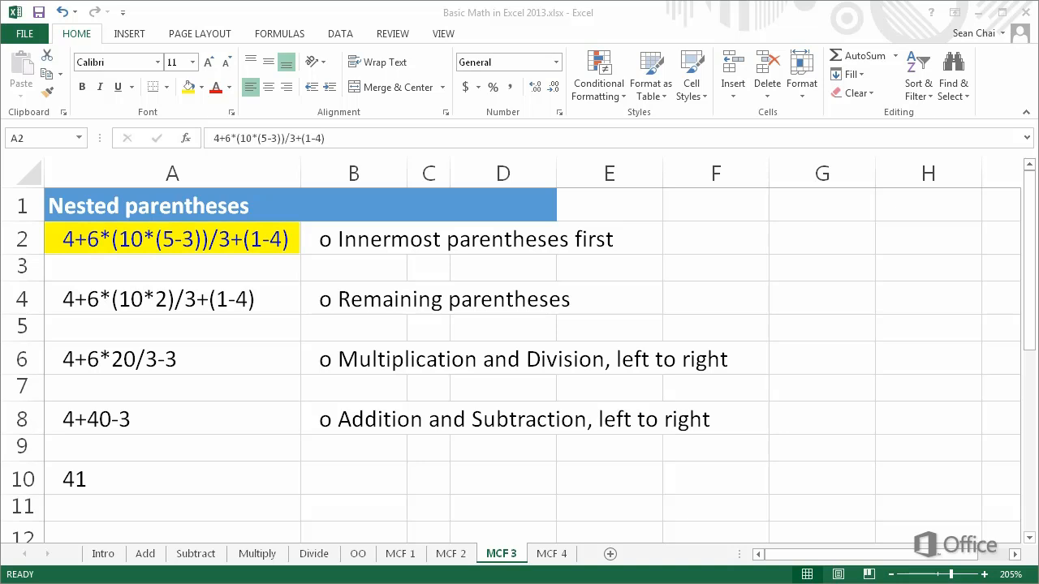
- On the MCF 3 sheet, highlight the innermost parentheses (5-3) in A2 for inspection, leaving the cell's text as is
{"action": "double_click", "coordinate": [157, 239]}
{"action": "left_click_drag", "start_coordinate": [156, 239], "coordinate": [200, 243]}
{"action": "key", "text": "Escape"}
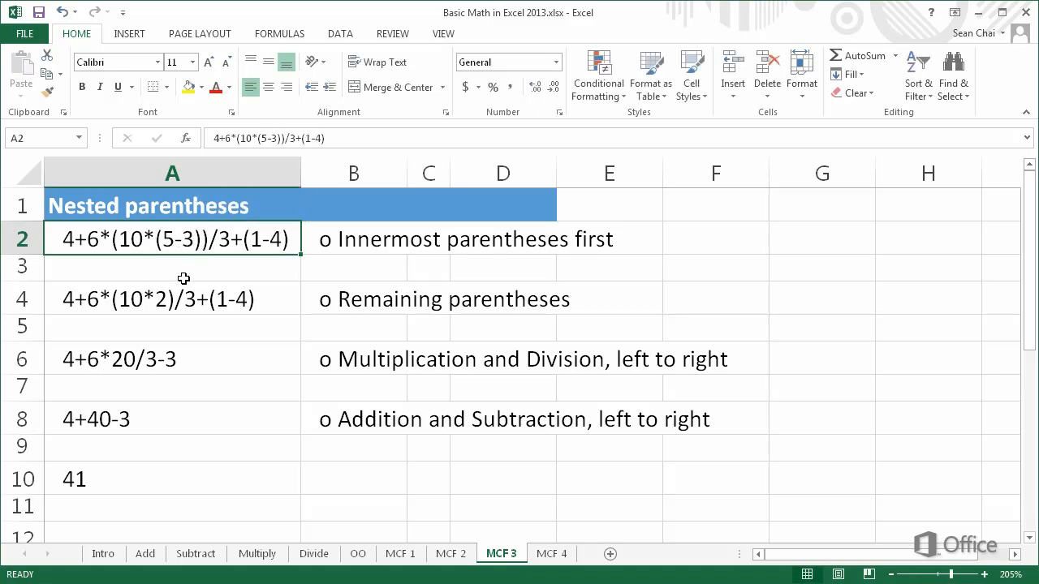
- Highlight the remaining parentheses (10*2) and (1-4) in A4 for inspection, leaving the cell's text as is
{"action": "left_click", "coordinate": [173, 302]}
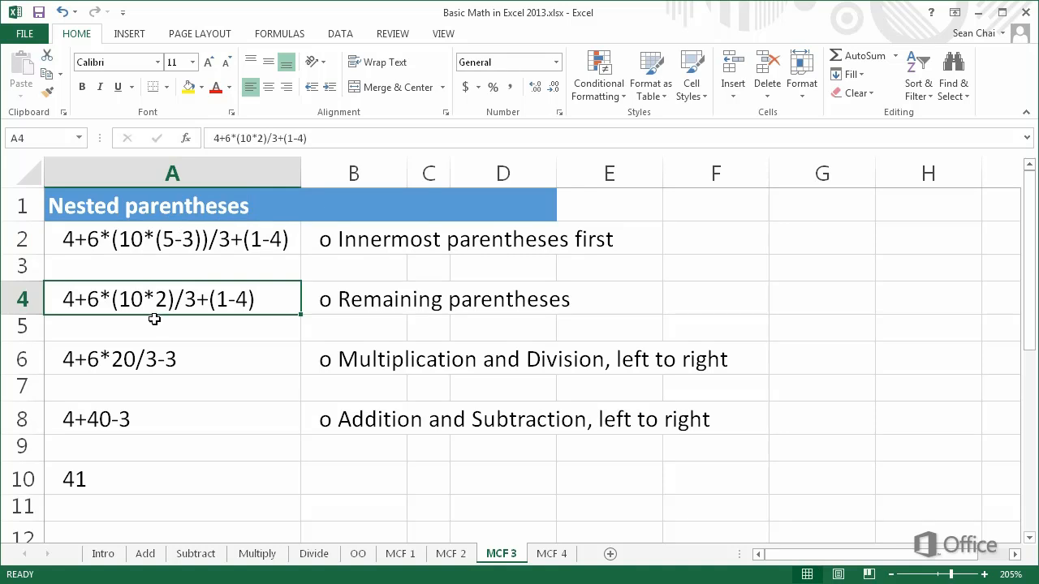
{"action": "double_click", "coordinate": [116, 300]}
{"action": "left_click_drag", "start_coordinate": [115, 302], "coordinate": [258, 305]}
{"action": "left_click", "coordinate": [222, 306]}
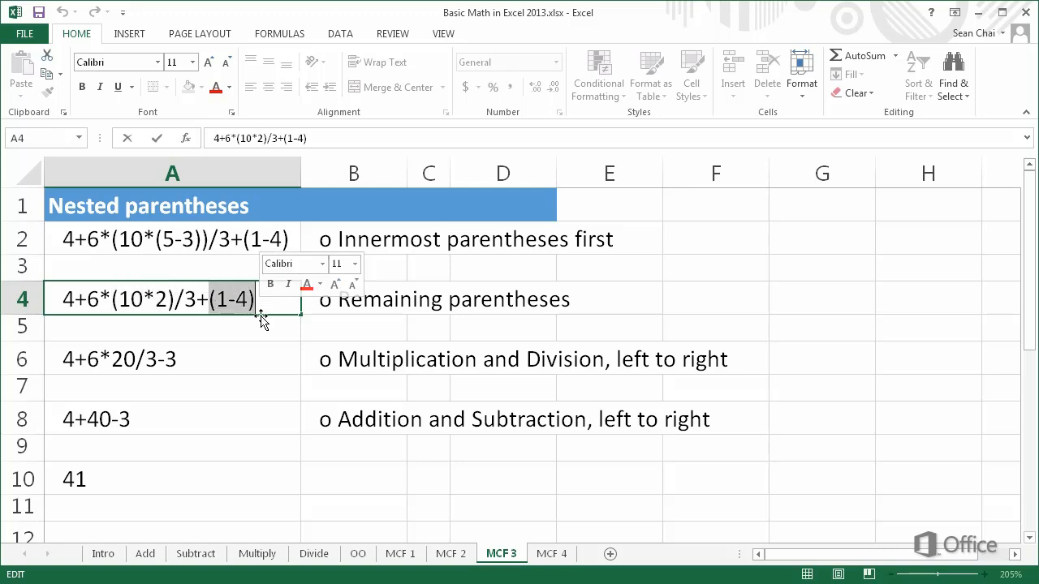
- Highlight the multiplication 6*20 and the division /3 in A6 for inspection, without changing the text
{"action": "left_click", "coordinate": [245, 356]}
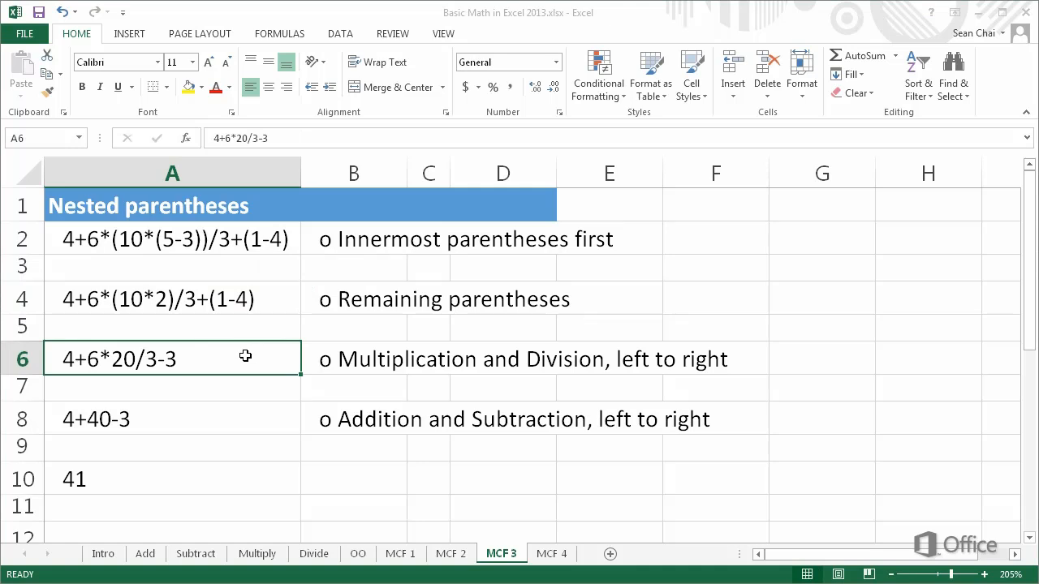
{"action": "double_click", "coordinate": [92, 359]}
{"action": "left_click_drag", "start_coordinate": [92, 359], "coordinate": [136, 363]}
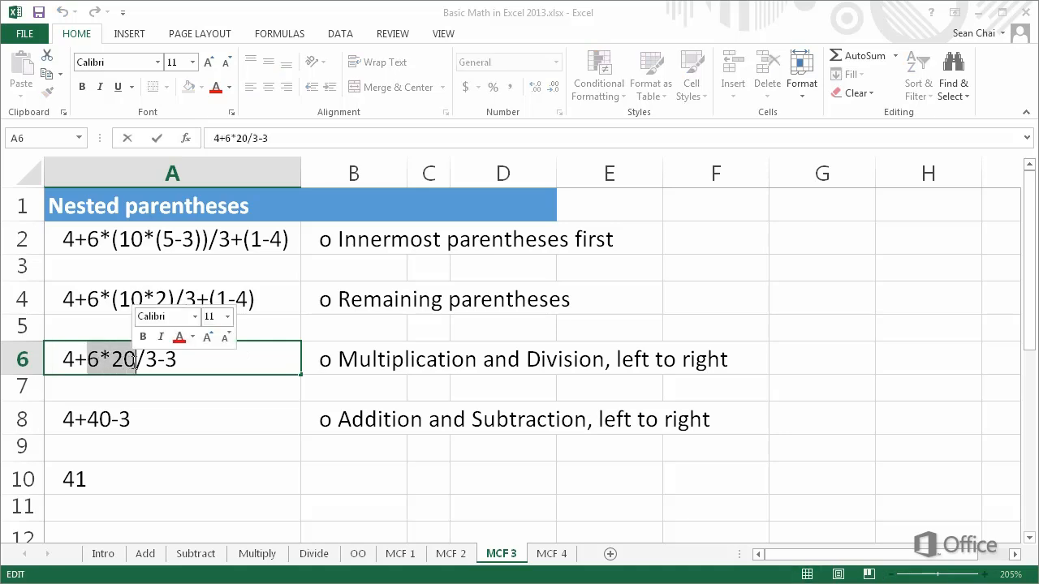
{"action": "left_click_drag", "start_coordinate": [135, 363], "coordinate": [157, 362]}
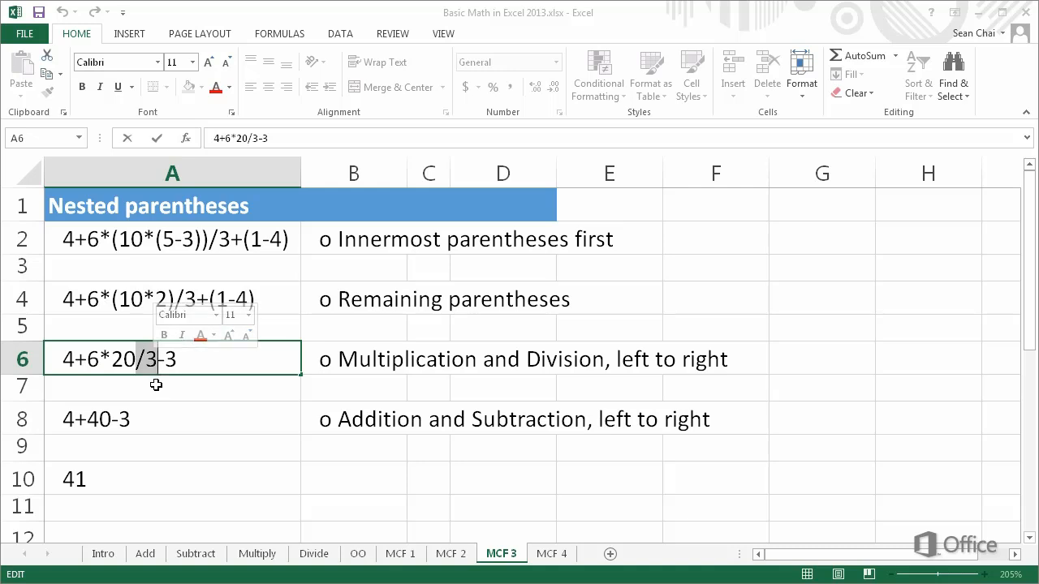
- Highlight the addition 4+40 and the subtraction -3 in A8 for inspection, then select the final result in A10
{"action": "left_click", "coordinate": [152, 414]}
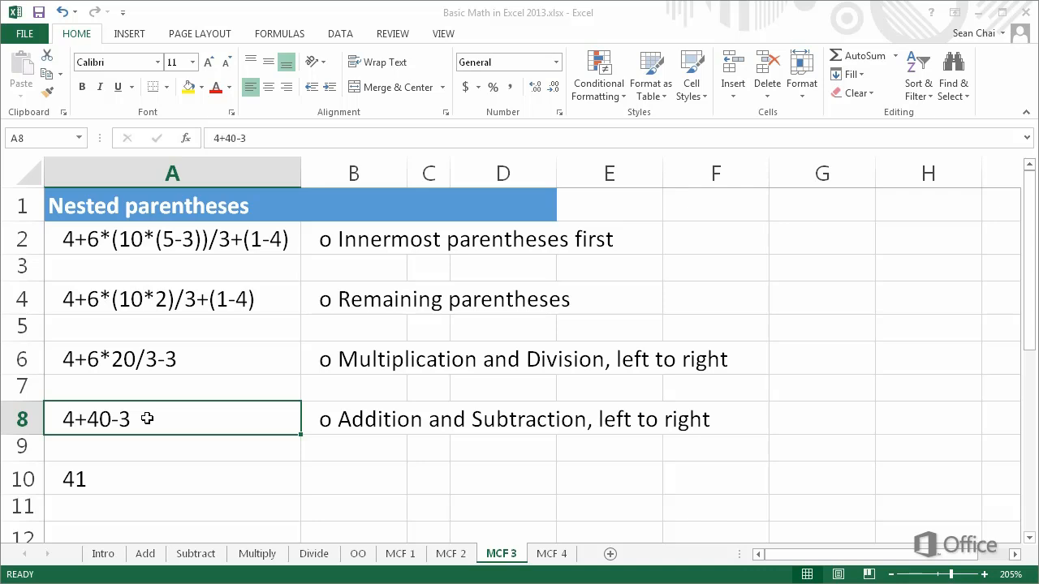
{"action": "double_click", "coordinate": [59, 418]}
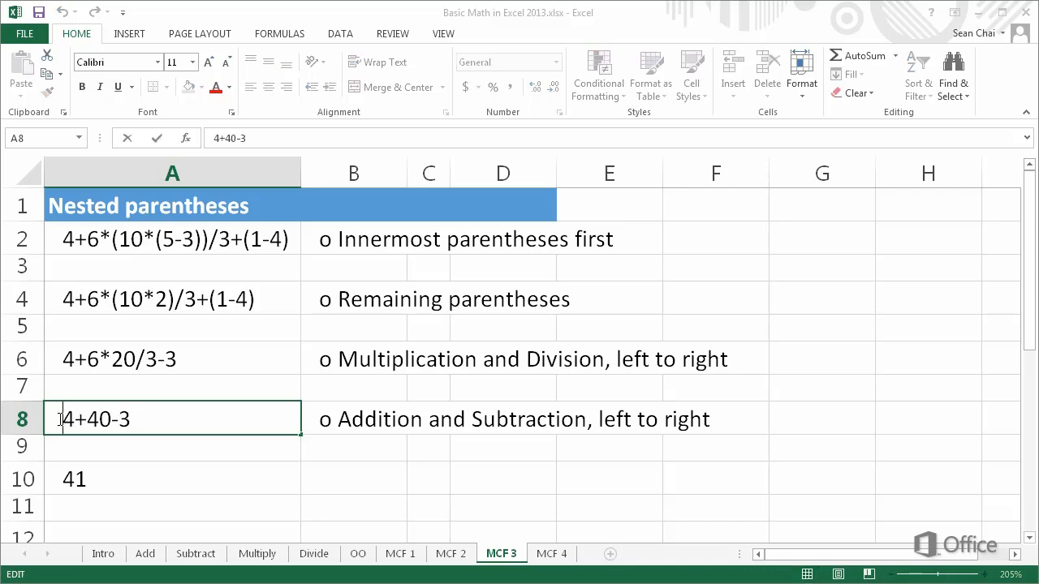
{"action": "left_click_drag", "start_coordinate": [59, 419], "coordinate": [130, 419]}
{"action": "left_click", "coordinate": [111, 419]}
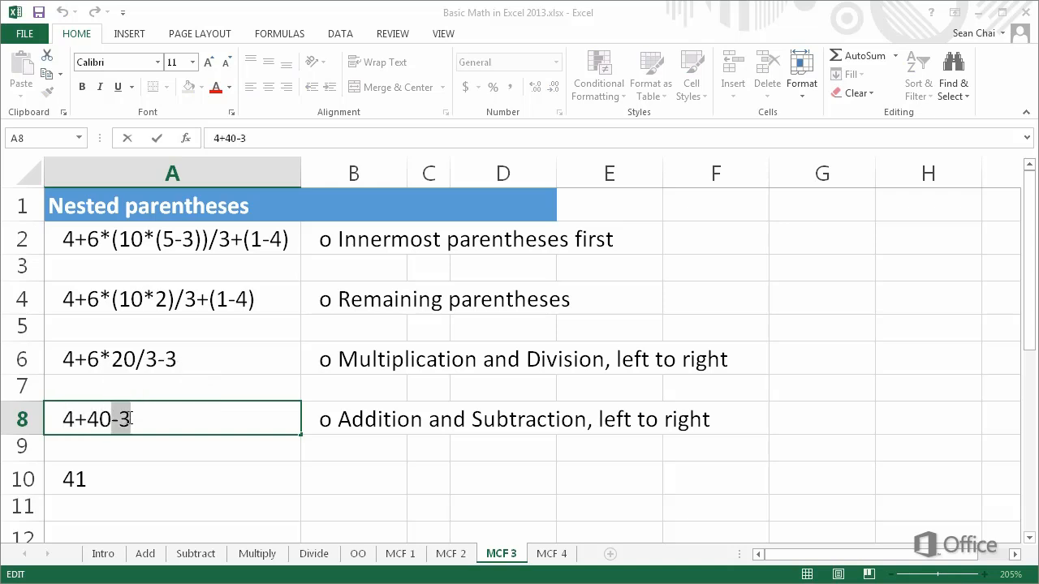
{"action": "left_click", "coordinate": [54, 480]}
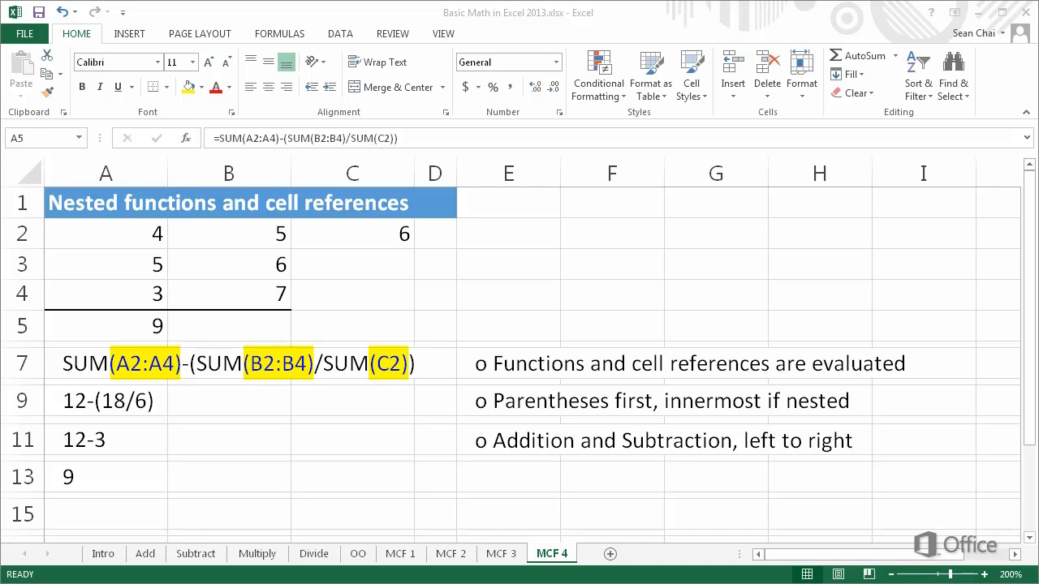
- On the MCF 4 sheet, examine the nested SUM formula in A5 without editing it, and its evaluation stages in A9, A11 and A13
{"action": "double_click", "coordinate": [46, 328]}
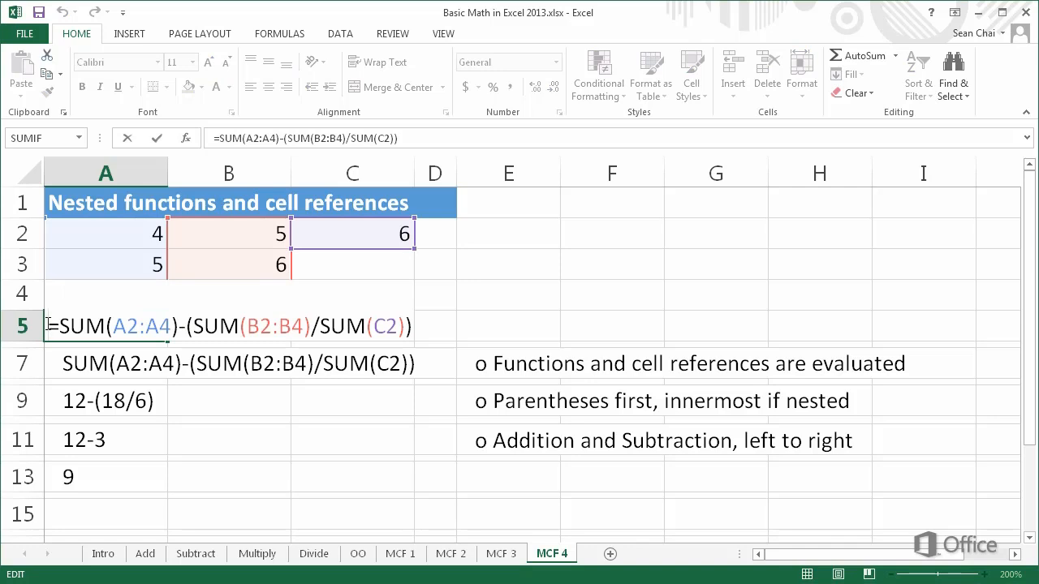
{"action": "key", "text": "Escape"}
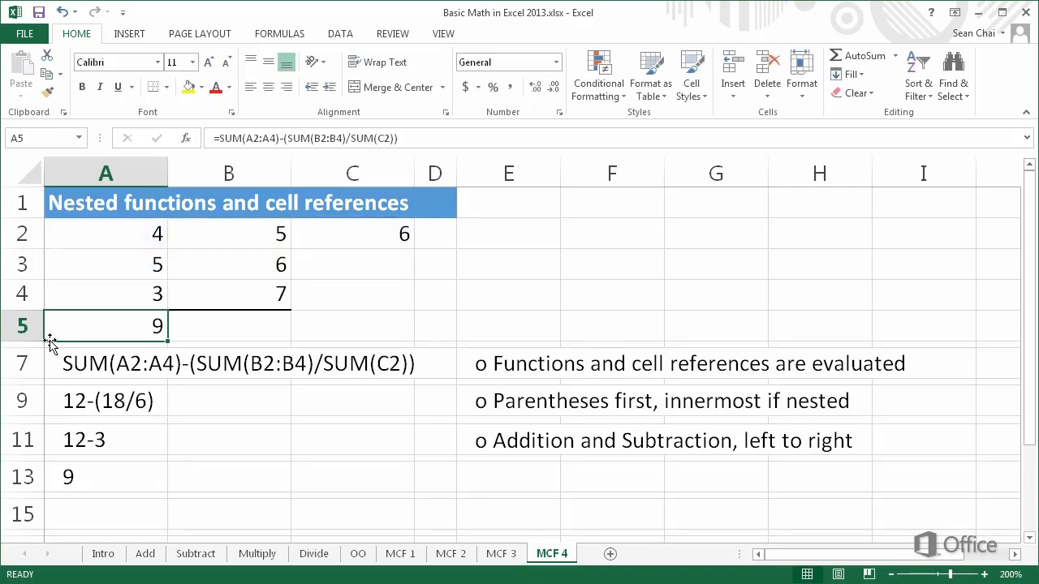
{"action": "left_click", "coordinate": [55, 401]}
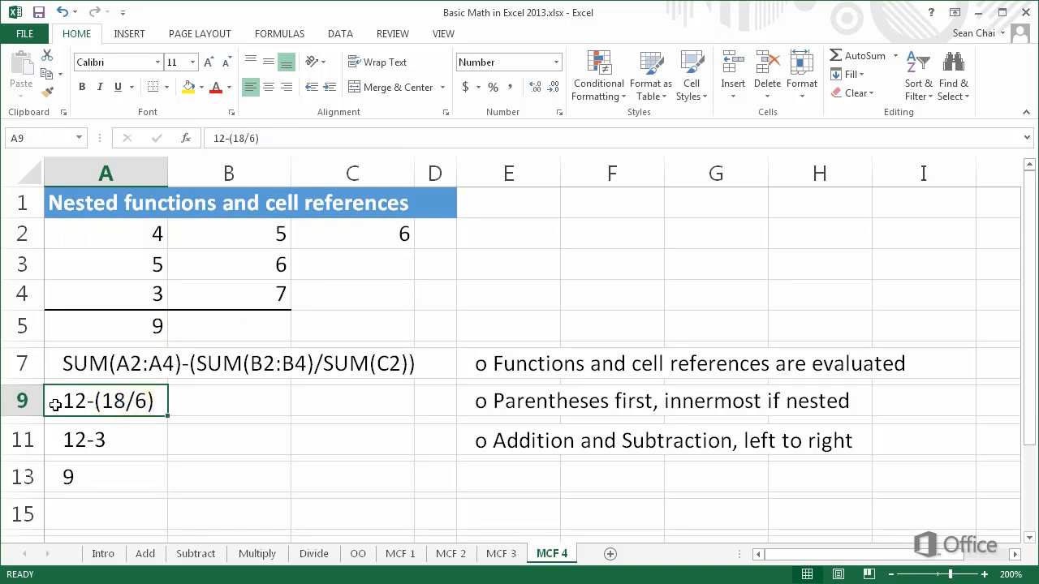
{"action": "left_click", "coordinate": [52, 442]}
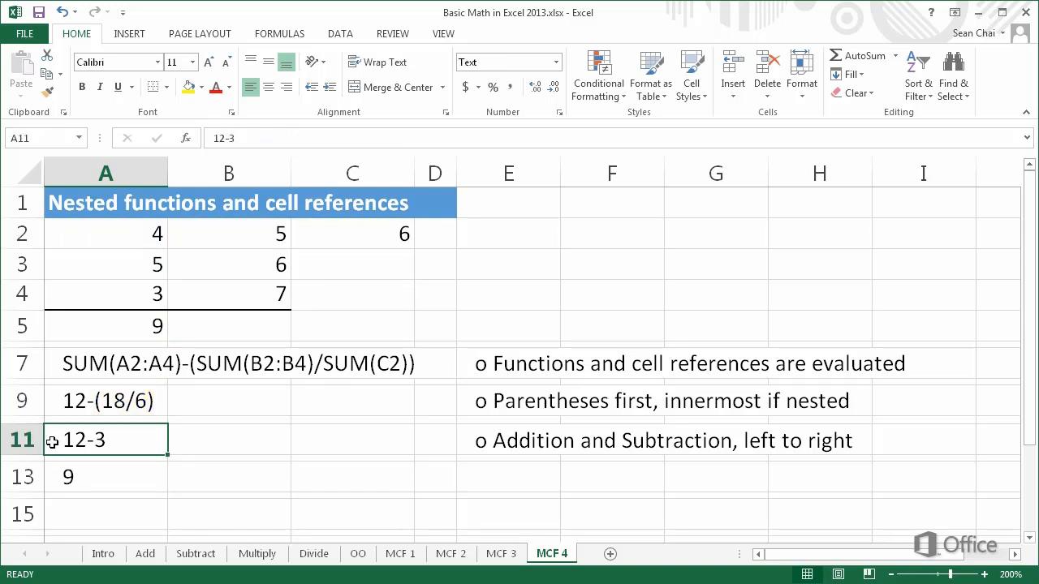
{"action": "left_click", "coordinate": [54, 477]}
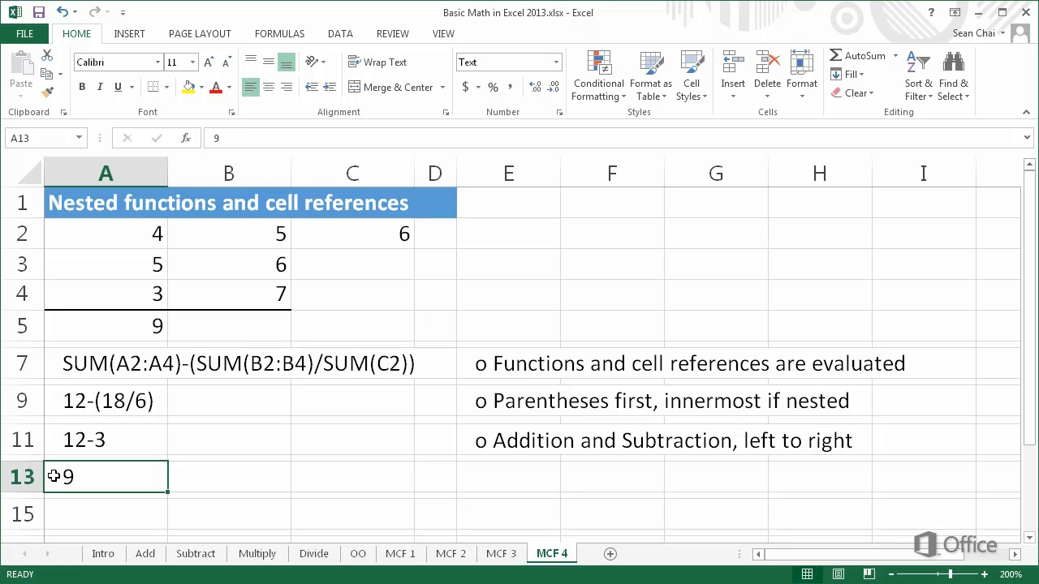